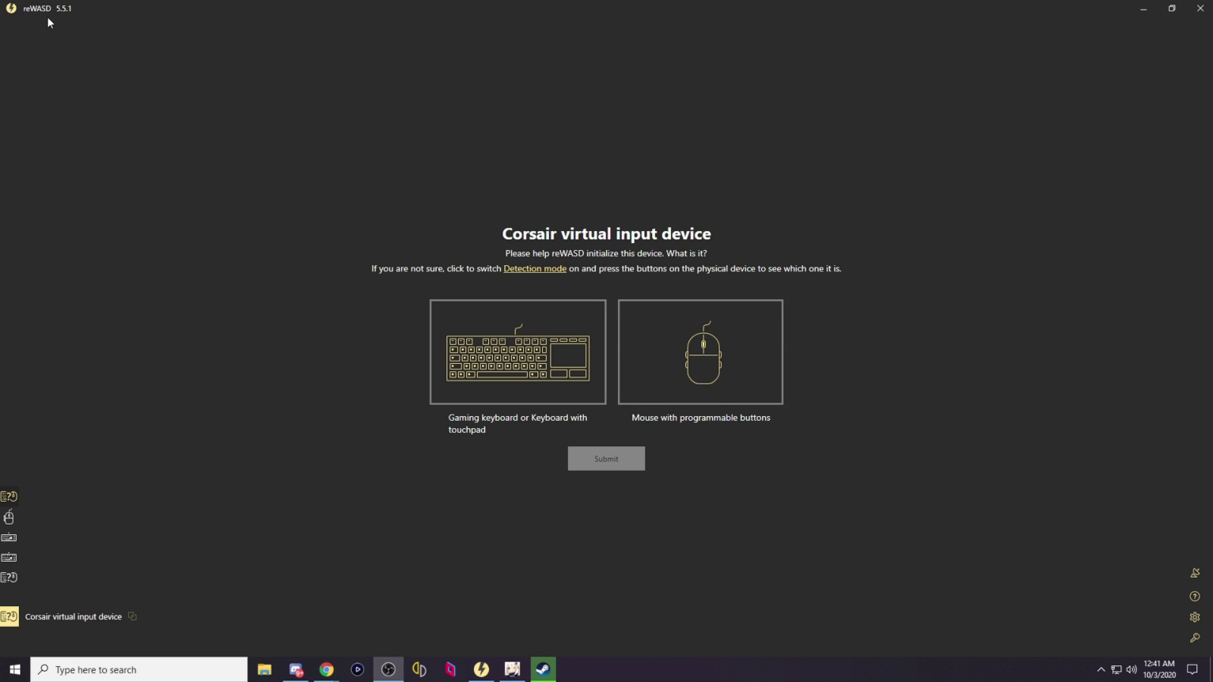
Step: Search 'rewasd' in a new Chrome window, open rewasd.com, then minimize Chrome
{"action": "right_click", "coordinate": [337, 679]}
{"action": "left_click", "coordinate": [314, 555]}
{"action": "type", "text": "rewasd"}
{"action": "key", "text": "Return"}
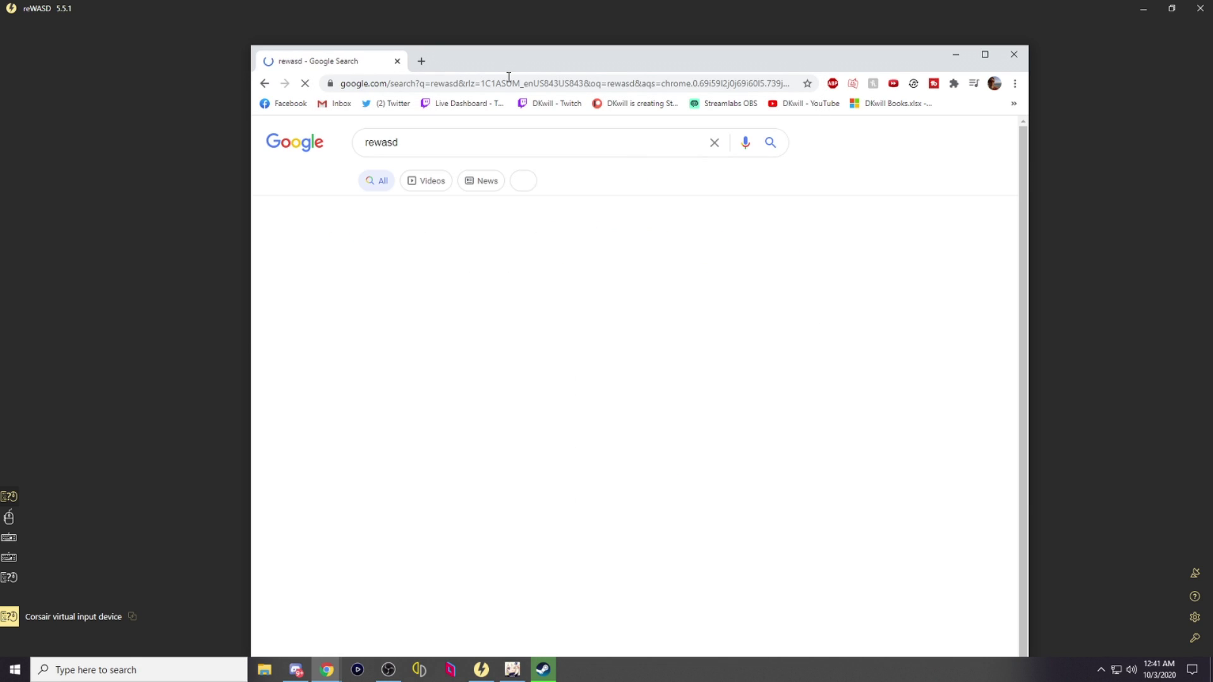
{"action": "left_click", "coordinate": [401, 302]}
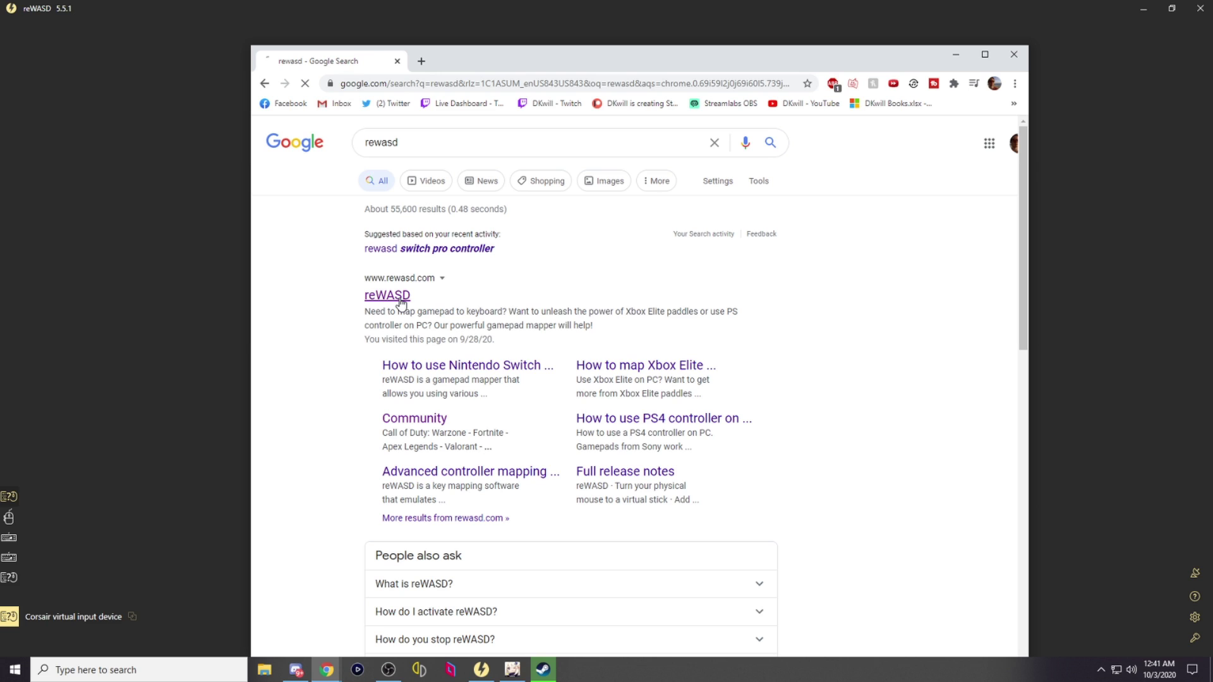
{"action": "left_click_drag", "start_coordinate": [834, 60], "coordinate": [849, 39]}
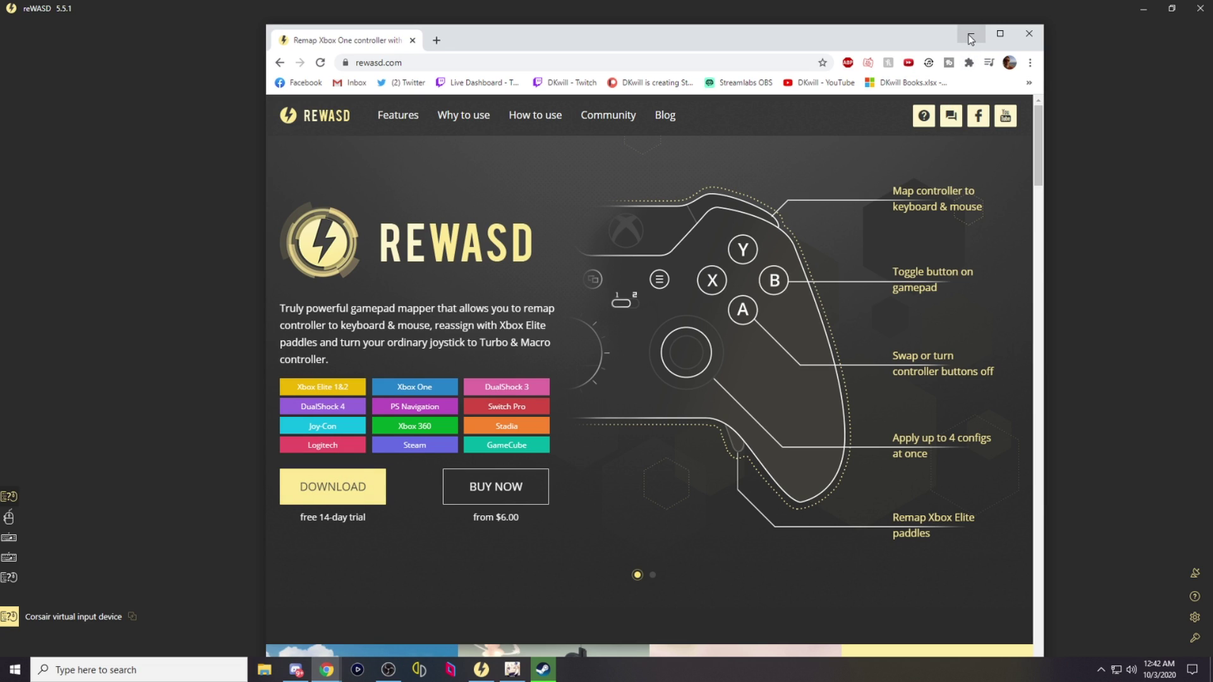
{"action": "left_click", "coordinate": [971, 38]}
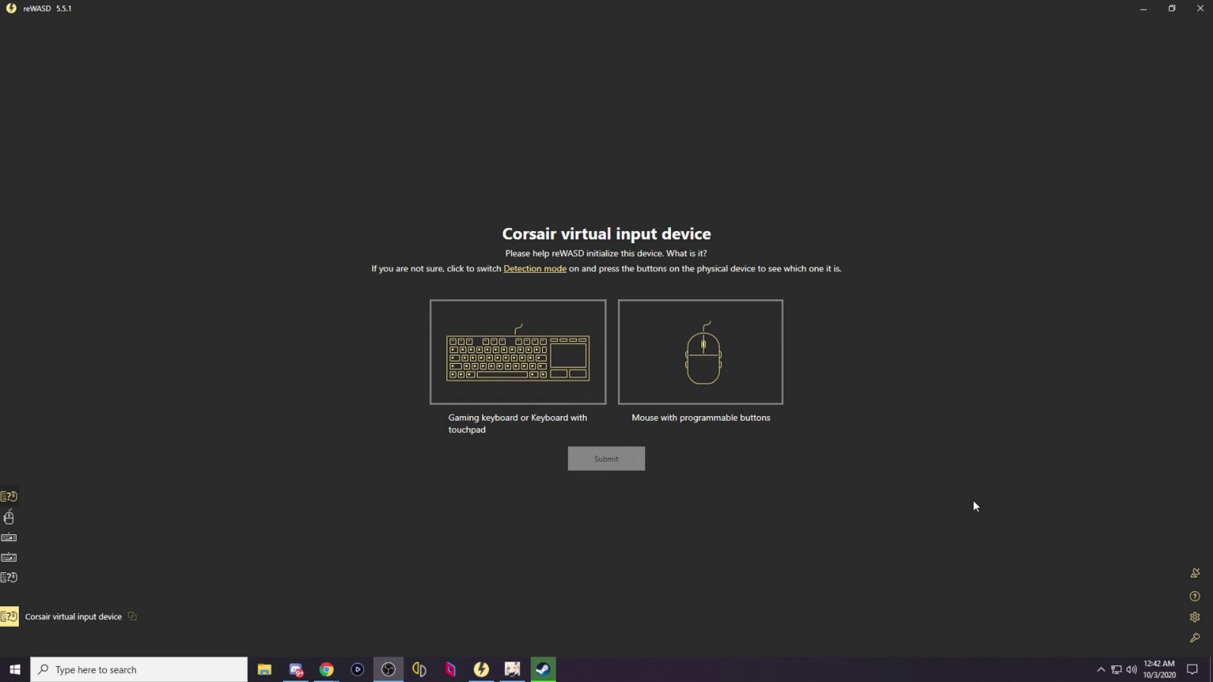
Step: Bring the Steam store window in front of reWASD
{"action": "left_click", "coordinate": [543, 670]}
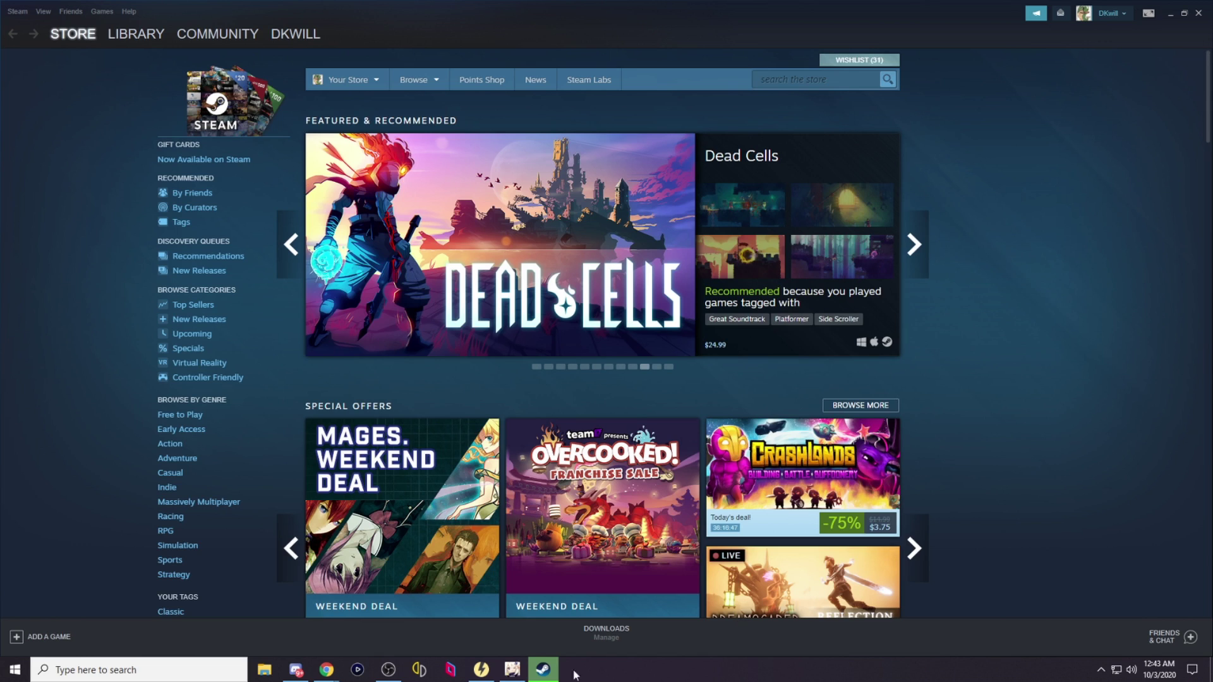
Step: In reWASD, select the empty Genshin Impact 2 profile and delete it, confirming with Yes
{"action": "left_click", "coordinate": [484, 670]}
{"action": "left_click", "coordinate": [1191, 35]}
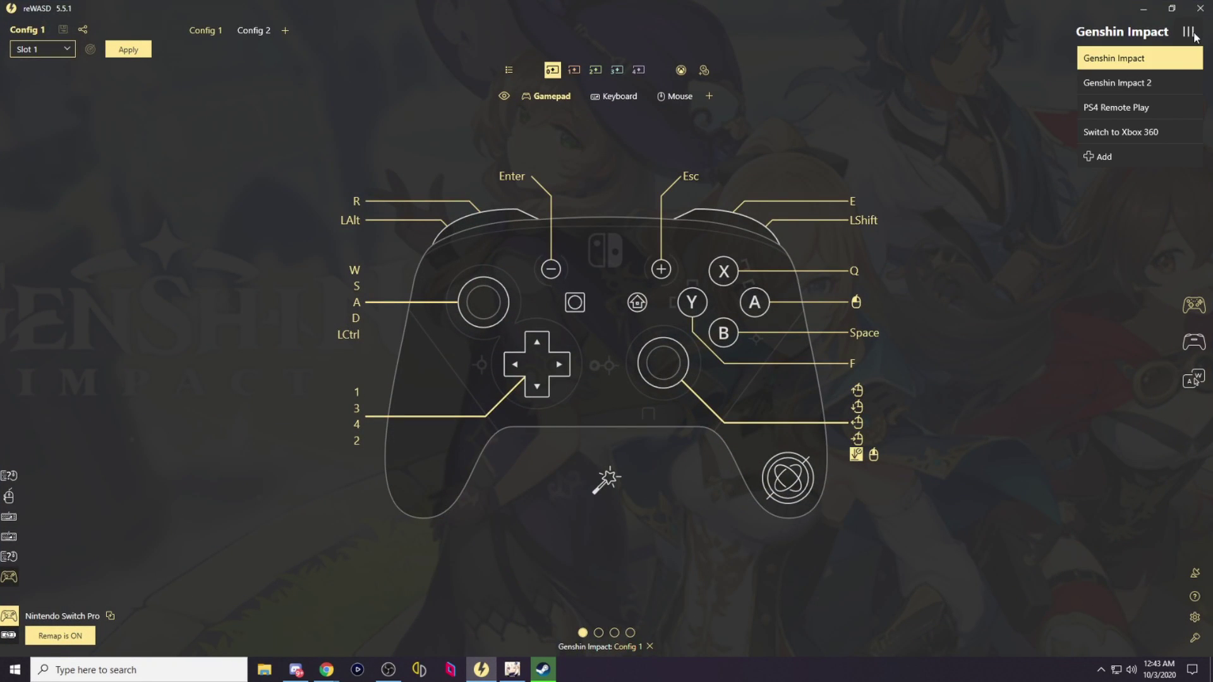
{"action": "left_click", "coordinate": [1160, 82]}
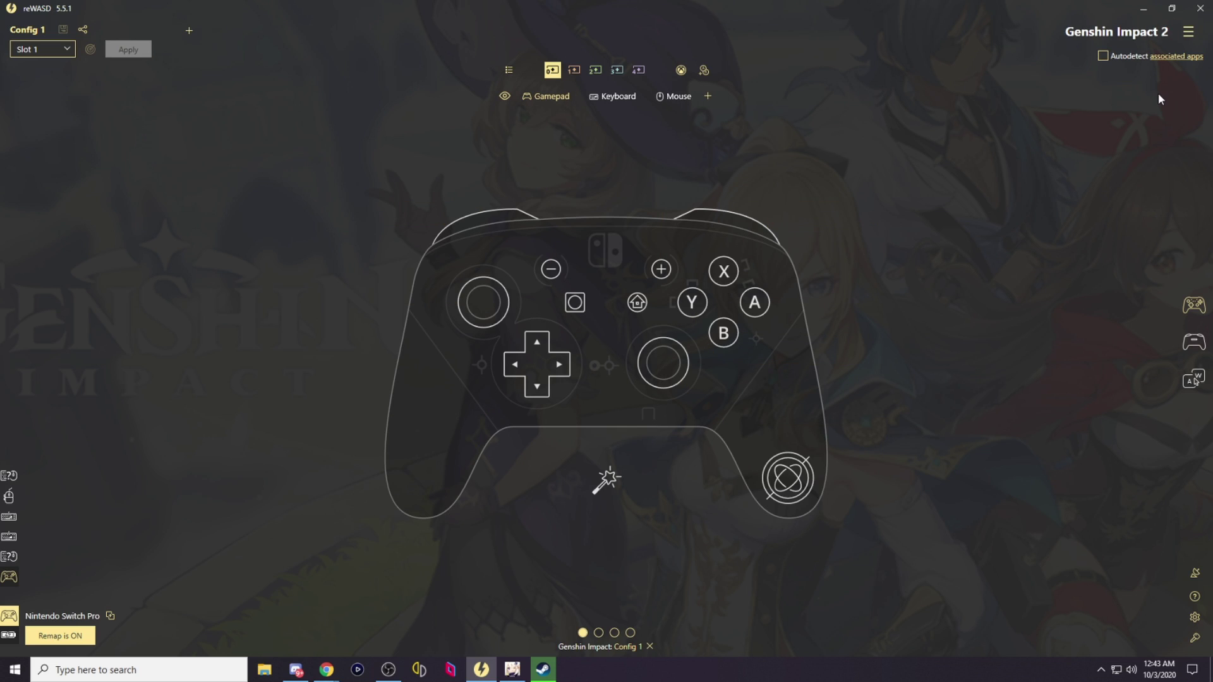
{"action": "left_click", "coordinate": [1189, 32]}
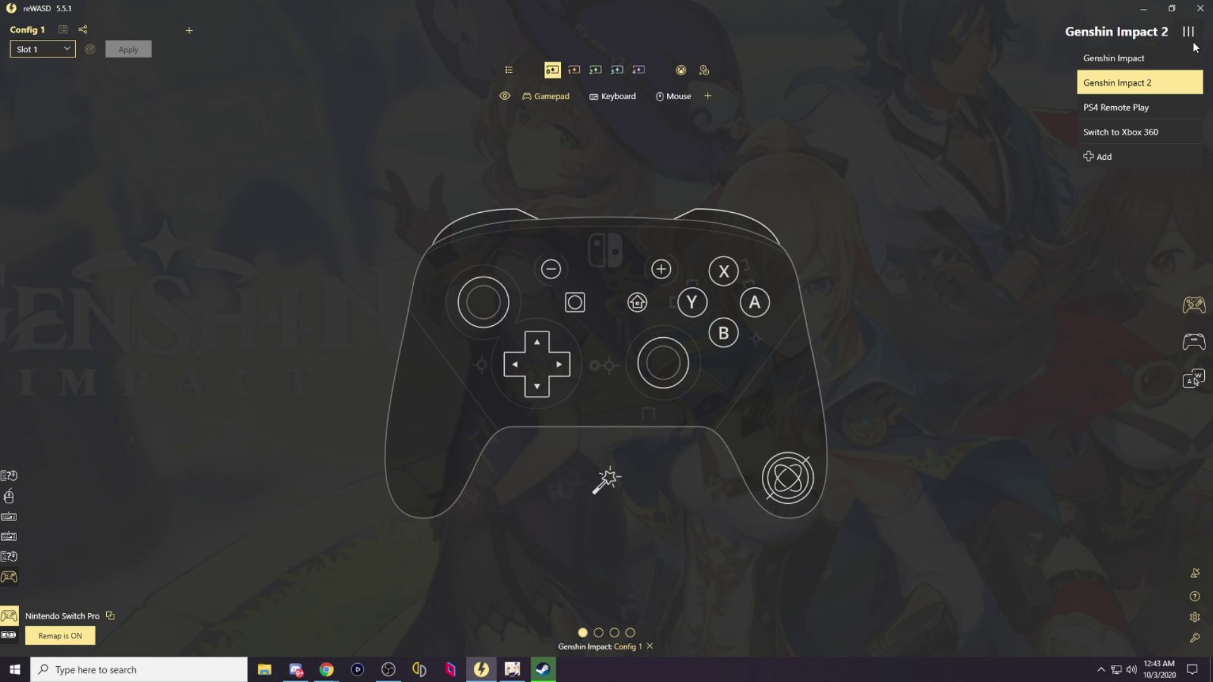
{"action": "right_click", "coordinate": [1158, 91]}
{"action": "left_click", "coordinate": [1087, 119]}
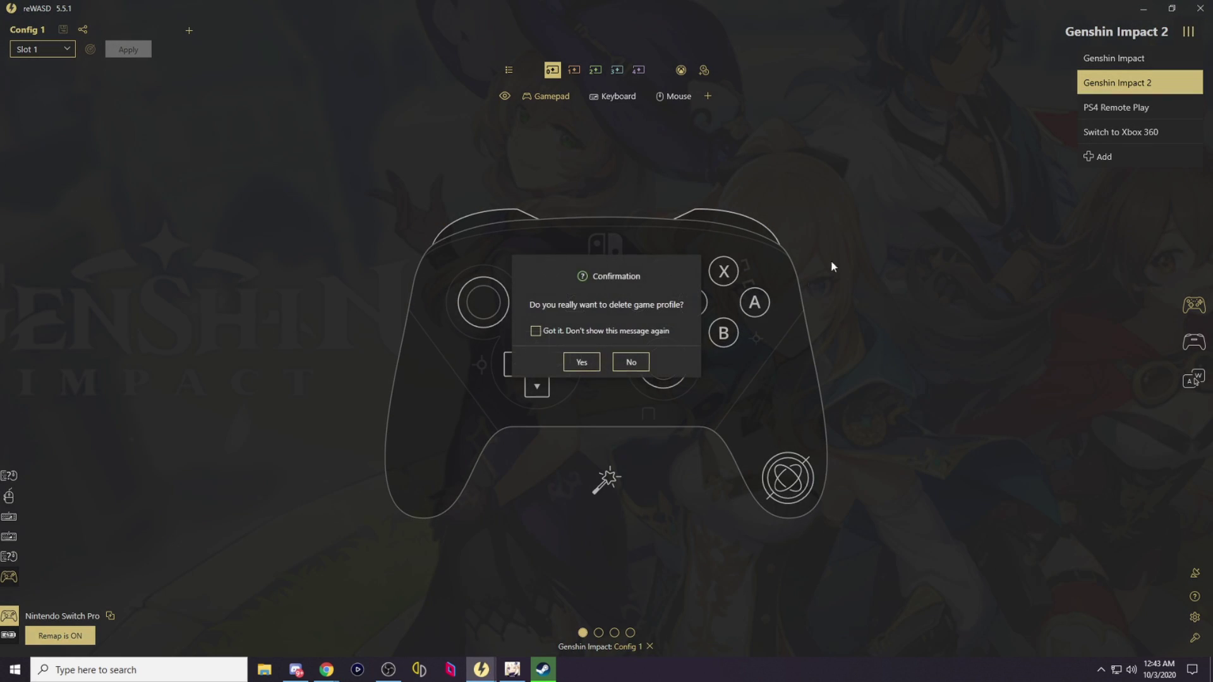
{"action": "left_click", "coordinate": [589, 361]}
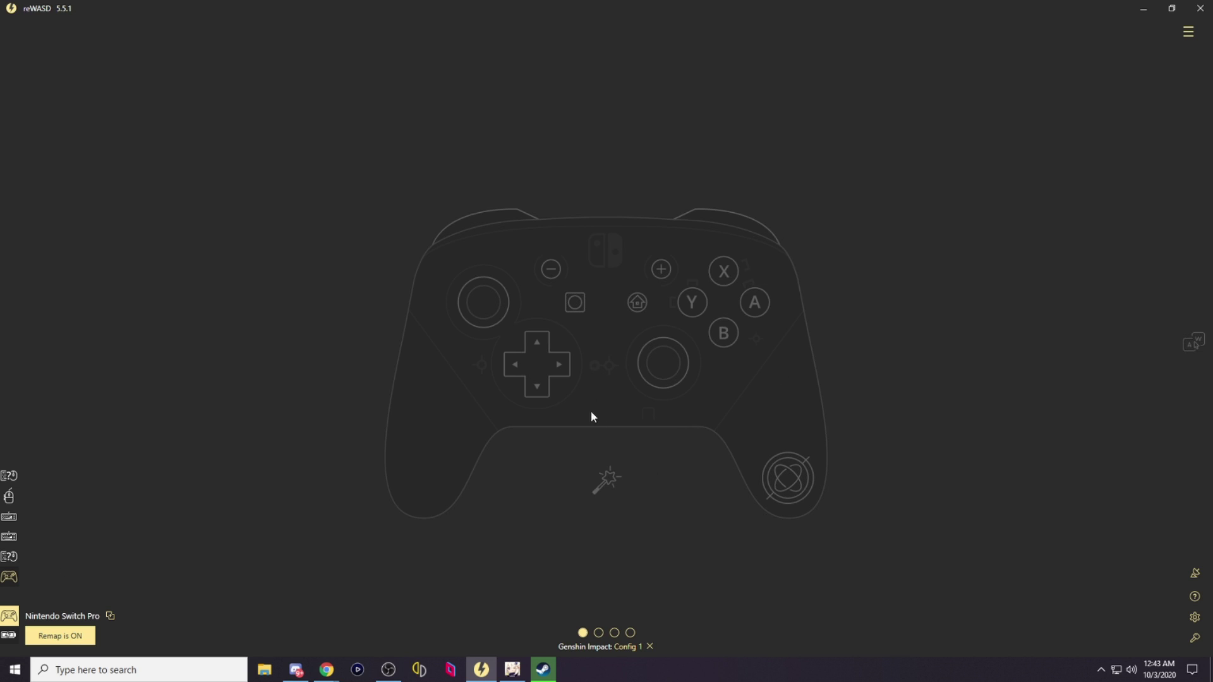
Step: Add a Genshin Impact 2 game profile with Genshin-Impact_KeyArt2.jpg as its boxart
{"action": "left_click", "coordinate": [1185, 35]}
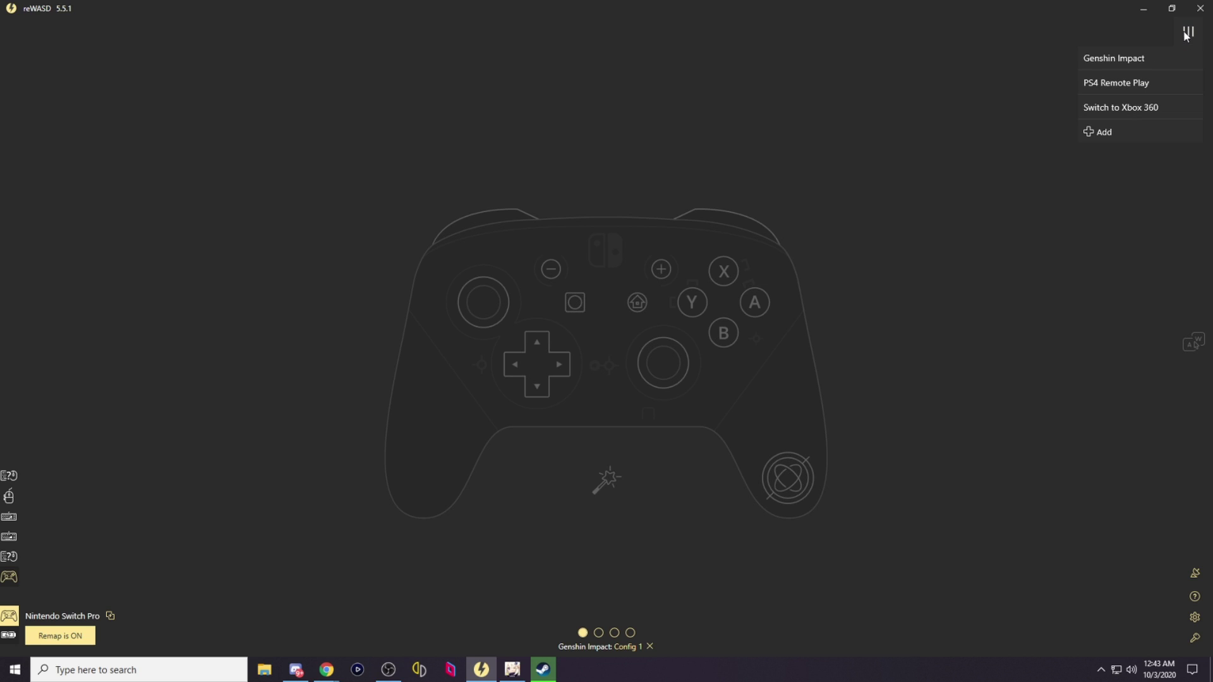
{"action": "left_click", "coordinate": [1117, 131]}
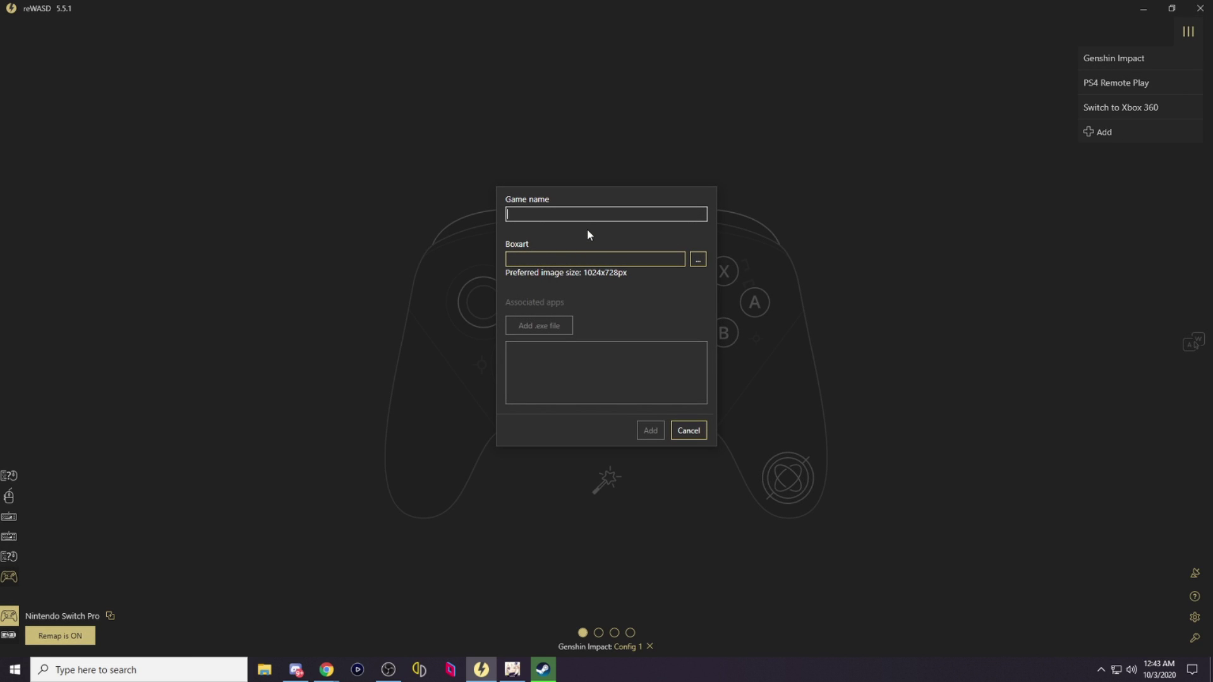
{"action": "type", "text": "Genshi"}
{"action": "type", "text": "n Impact 2"}
{"action": "left_click", "coordinate": [698, 259]}
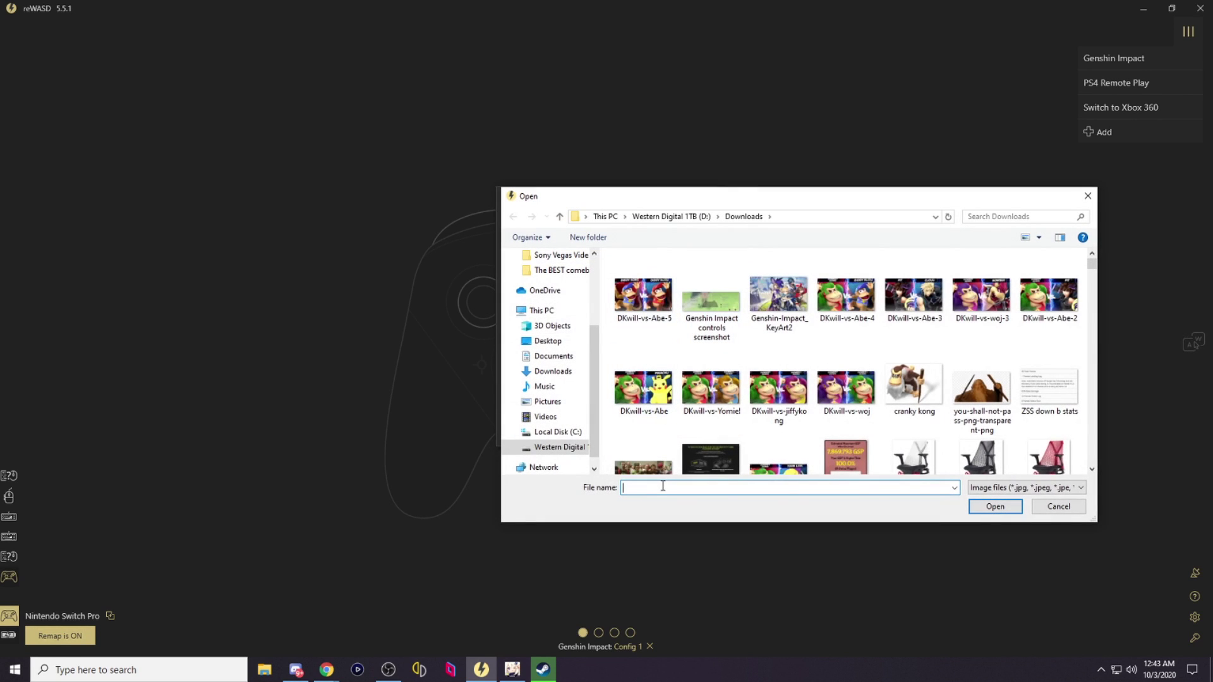
{"action": "type", "text": "genshin"}
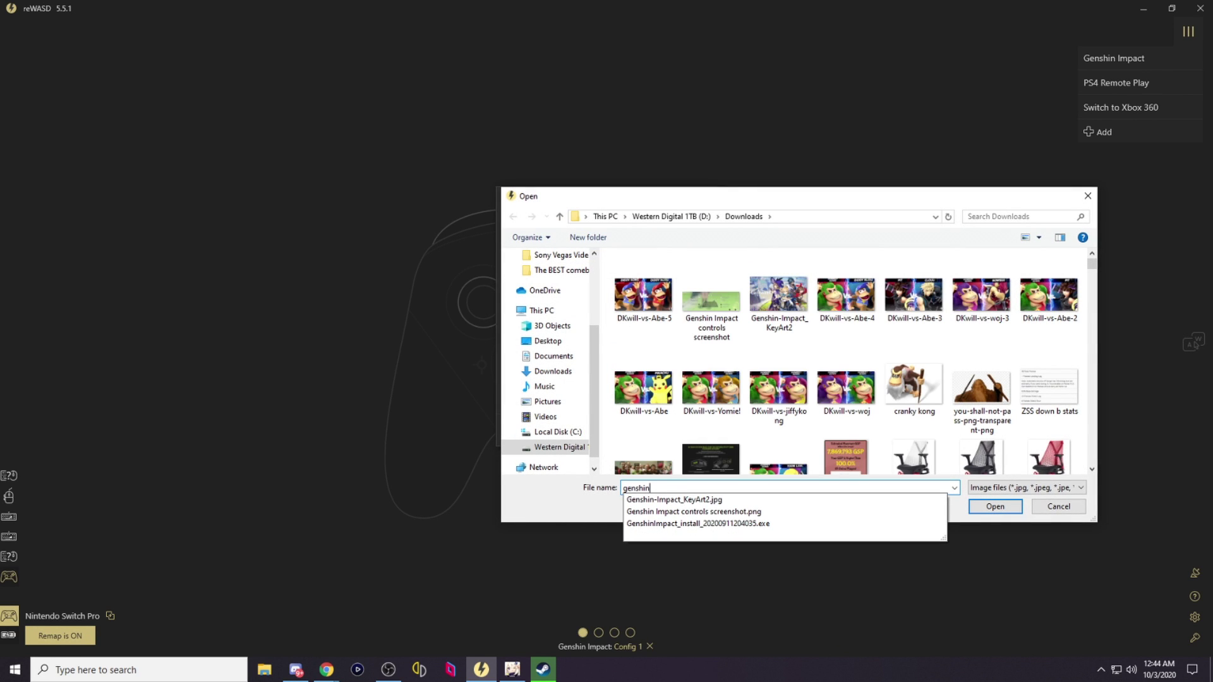
{"action": "left_click", "coordinate": [871, 499]}
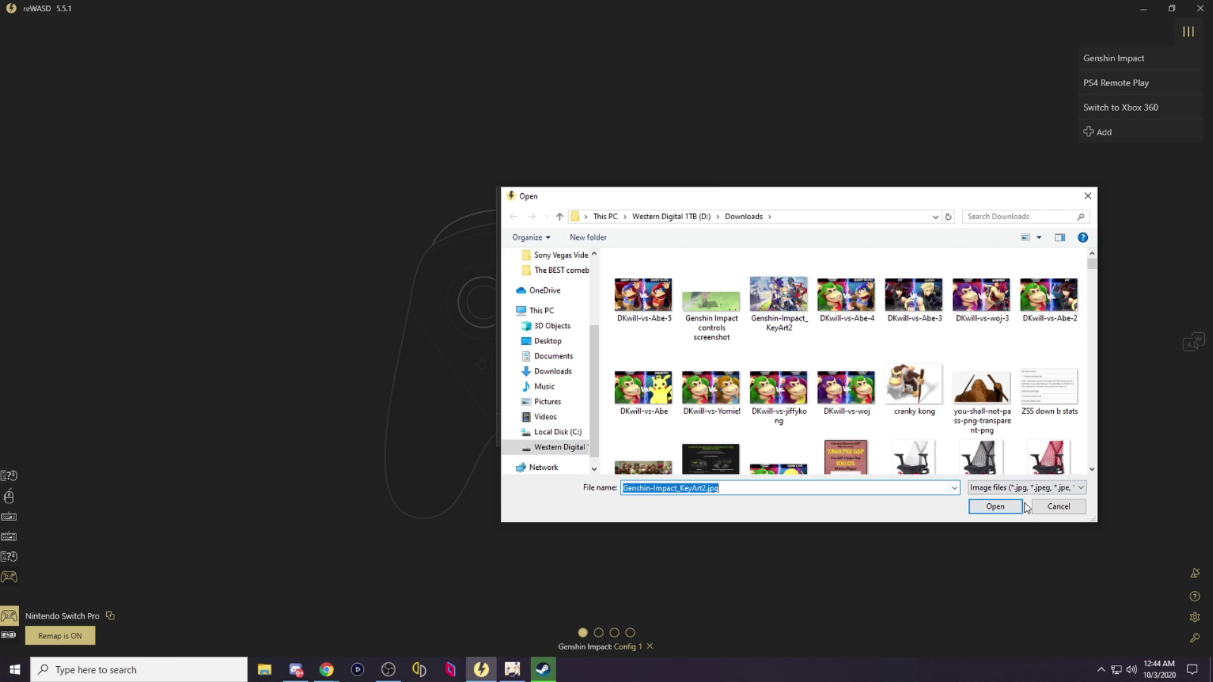
{"action": "left_click", "coordinate": [997, 506]}
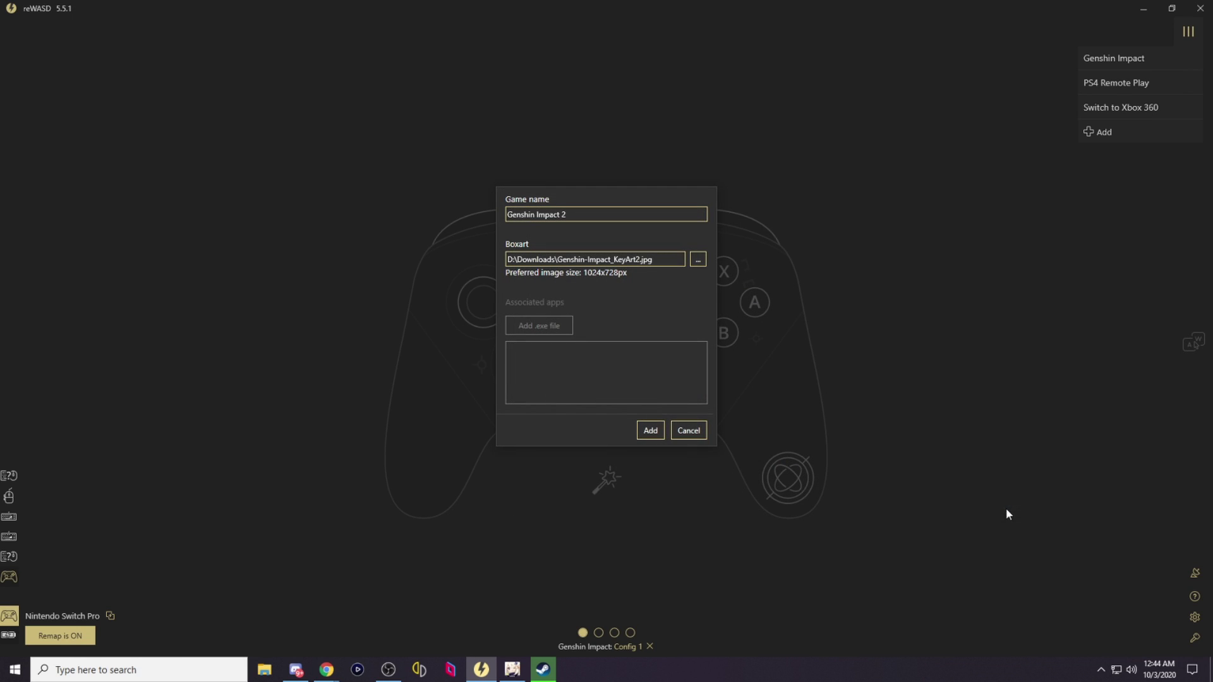
{"action": "left_click", "coordinate": [650, 431]}
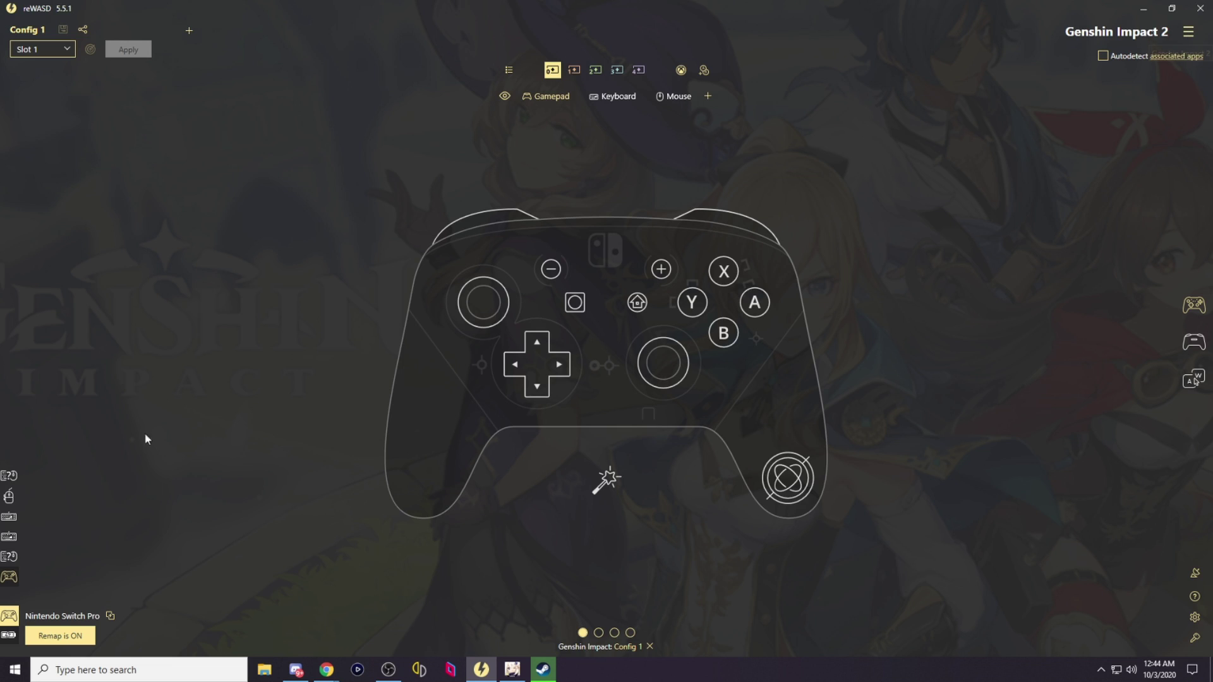
Step: Switch reWASD back to the Genshin Impact profile, review its mappings, then bring the game forward
{"action": "left_click", "coordinate": [1189, 32]}
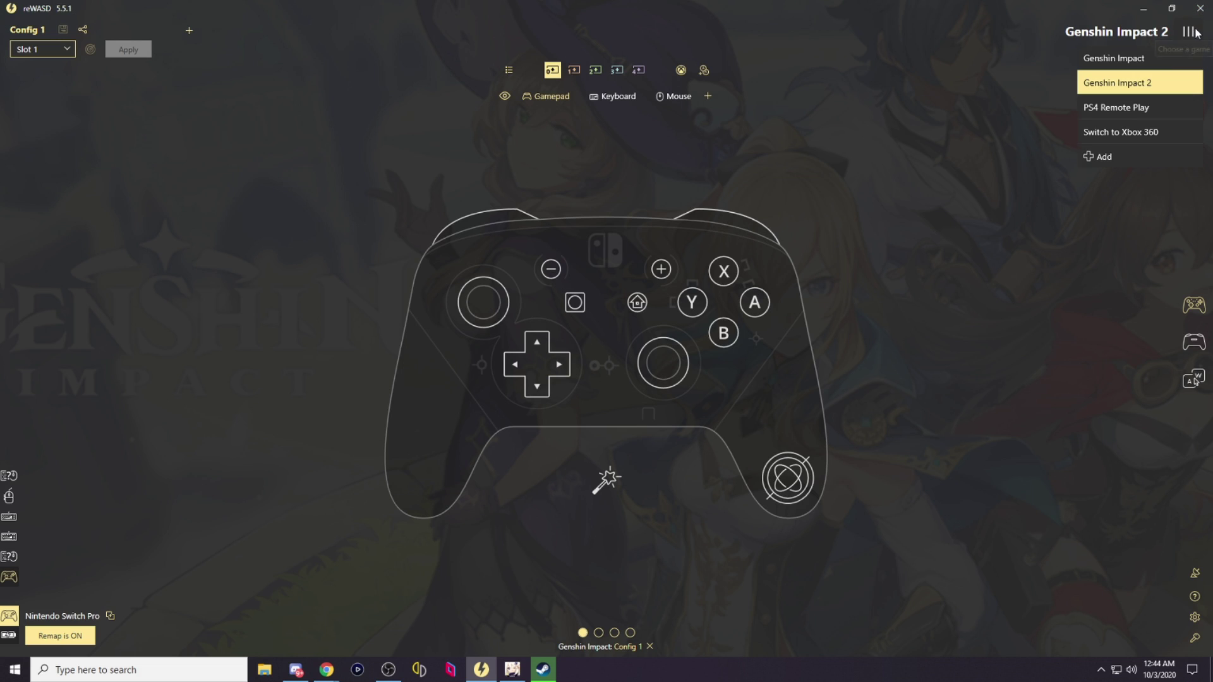
{"action": "left_click", "coordinate": [1155, 62]}
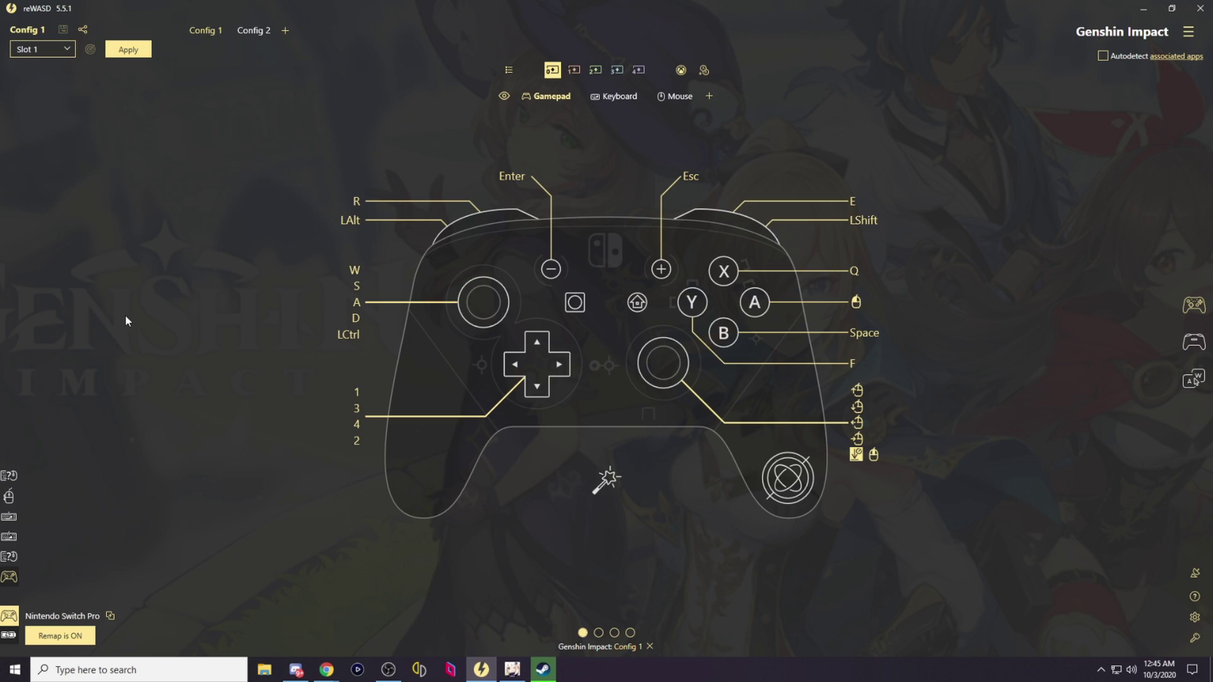
{"action": "left_click", "coordinate": [513, 670]}
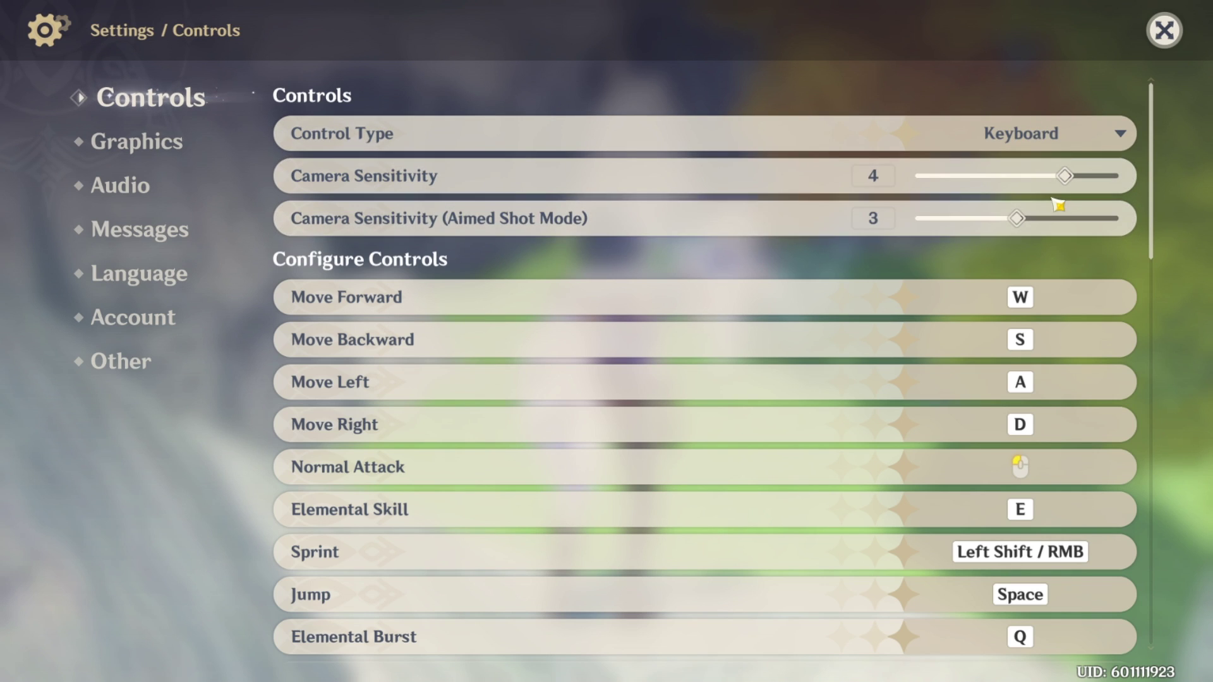
Step: Close the Controls settings and the Paimon menu to return to the open world
{"action": "key", "text": "Escape"}
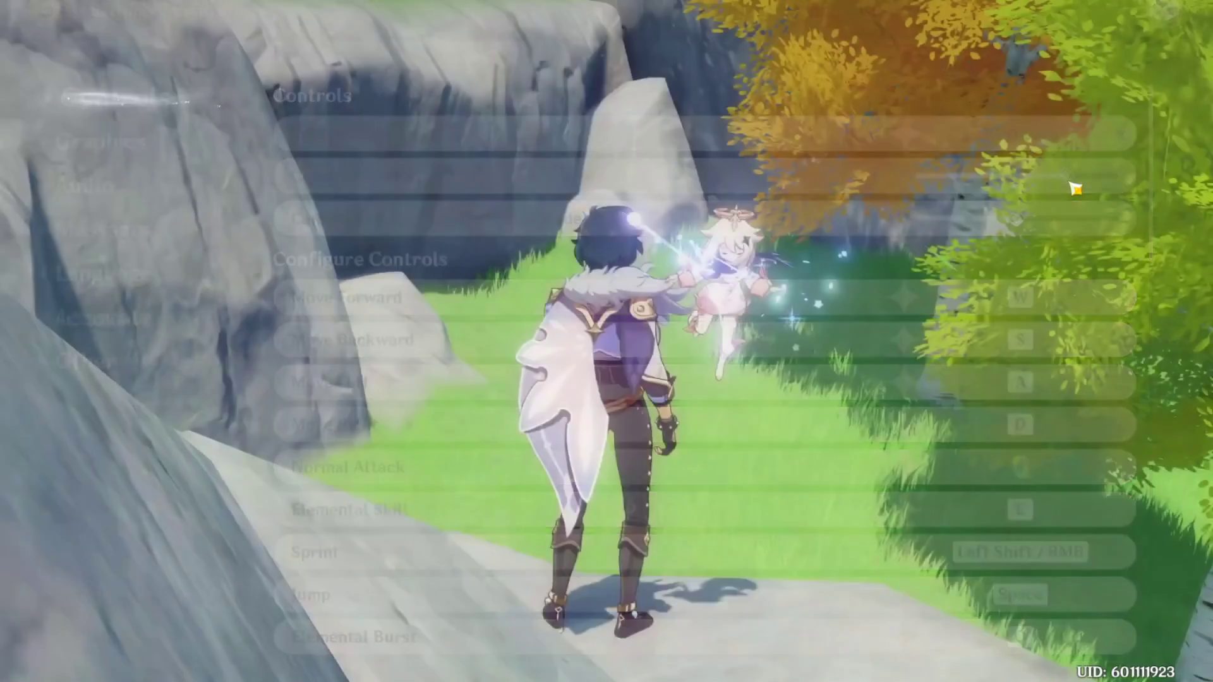
{"action": "key", "text": "Escape"}
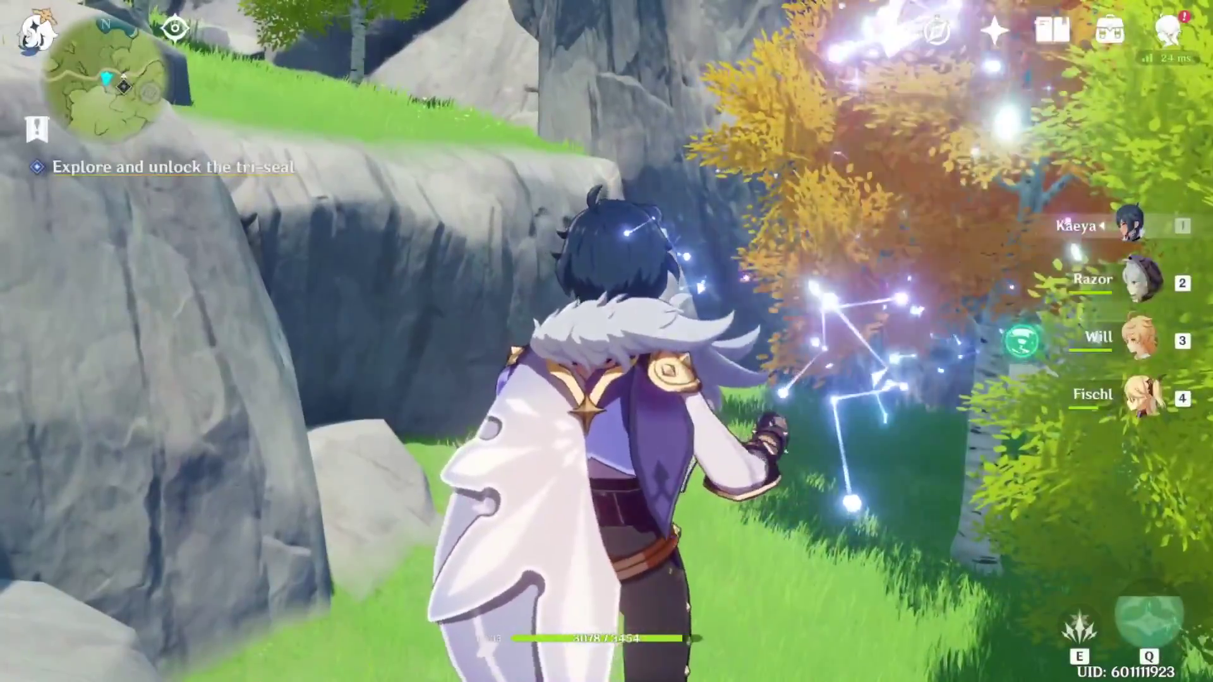
Step: Run Kaeya forward up the slope, briefly opening and closing the Paimon menu
{"action": "key", "text": "w"}
{"action": "key", "text": "w"}
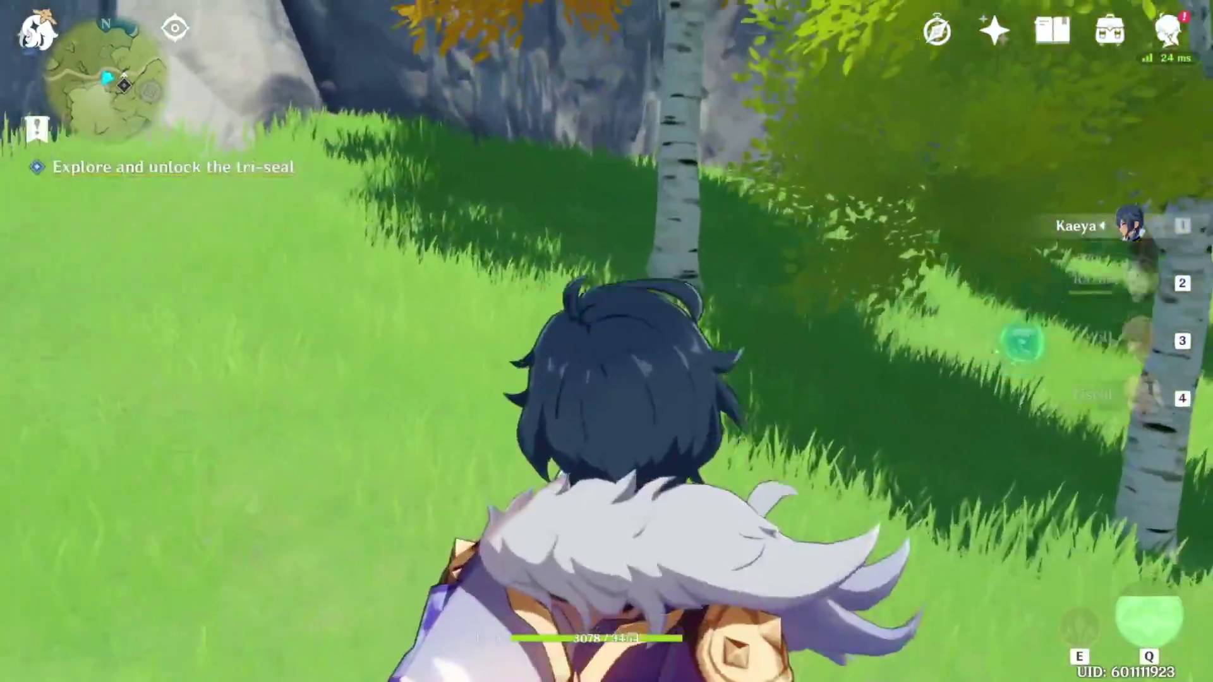
{"action": "key", "text": "w"}
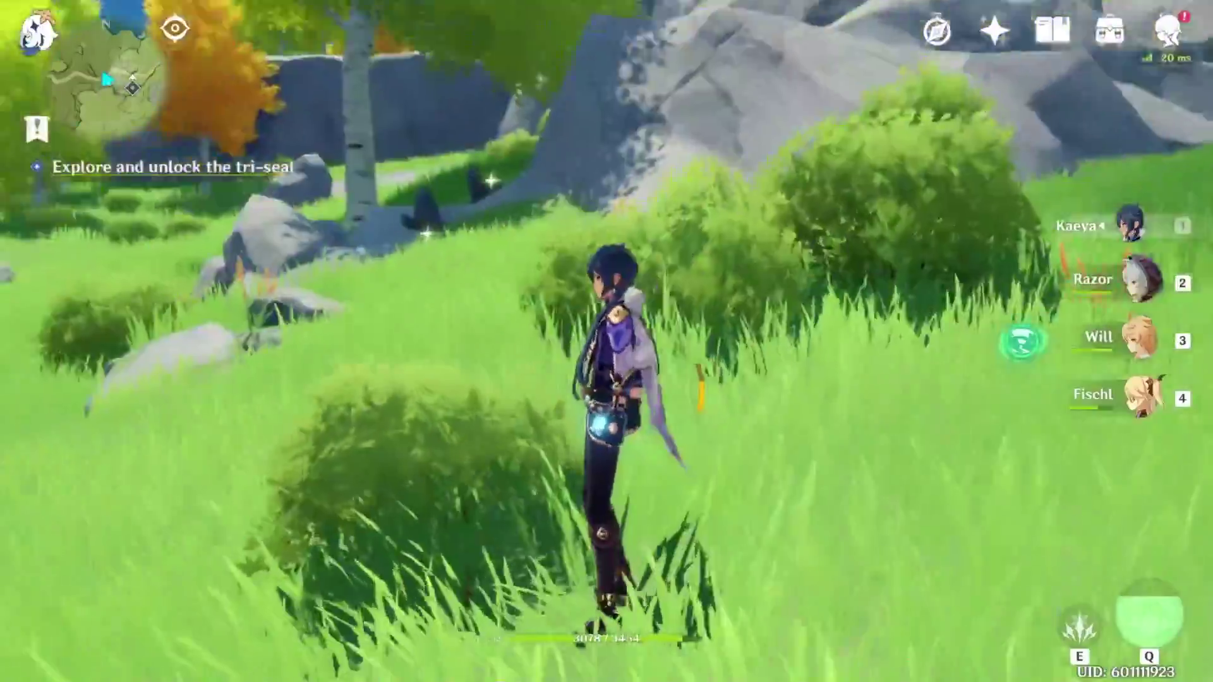
{"action": "key", "text": "Escape"}
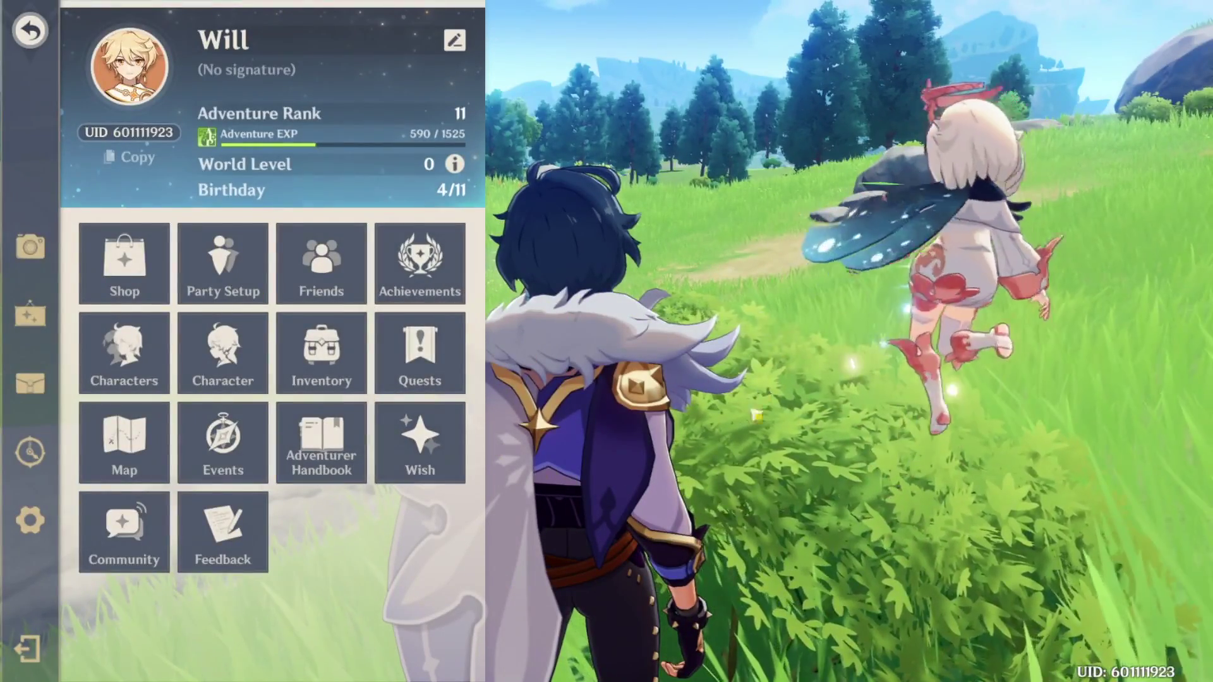
{"action": "key", "text": "Escape"}
Step: Run through the grass, make a normal sword attack, and cast Kaeya's elemental skill
{"action": "key", "text": "w"}
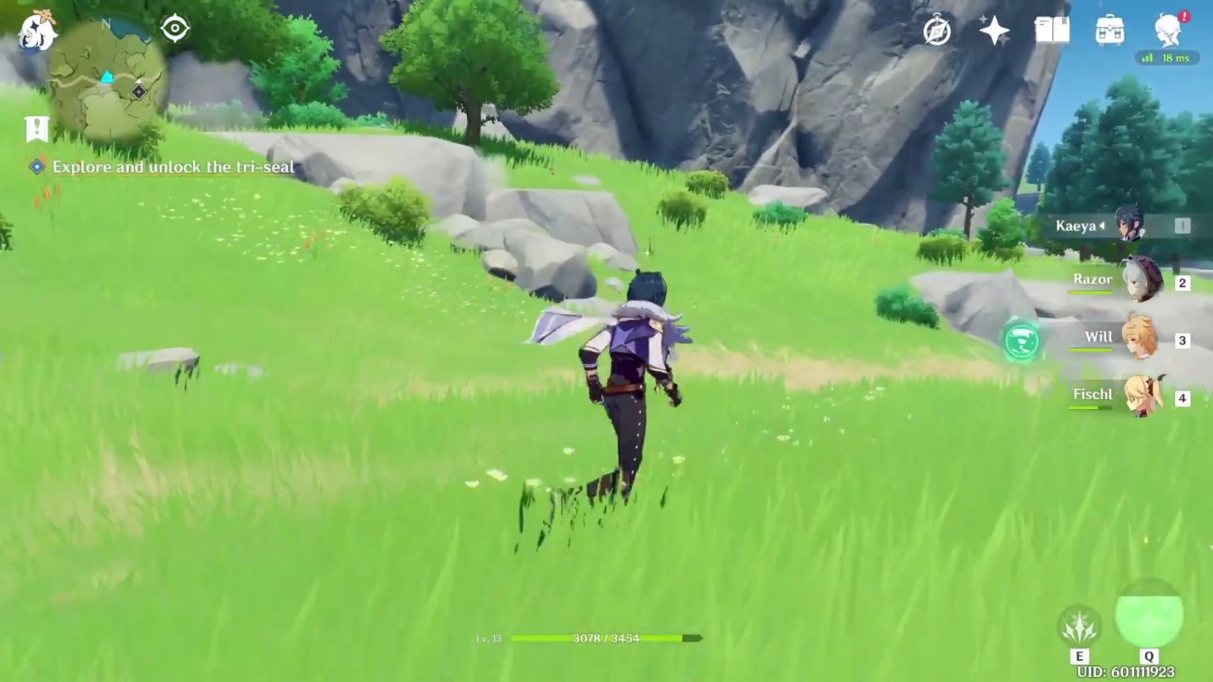
{"action": "left_click", "coordinate": [607, 341]}
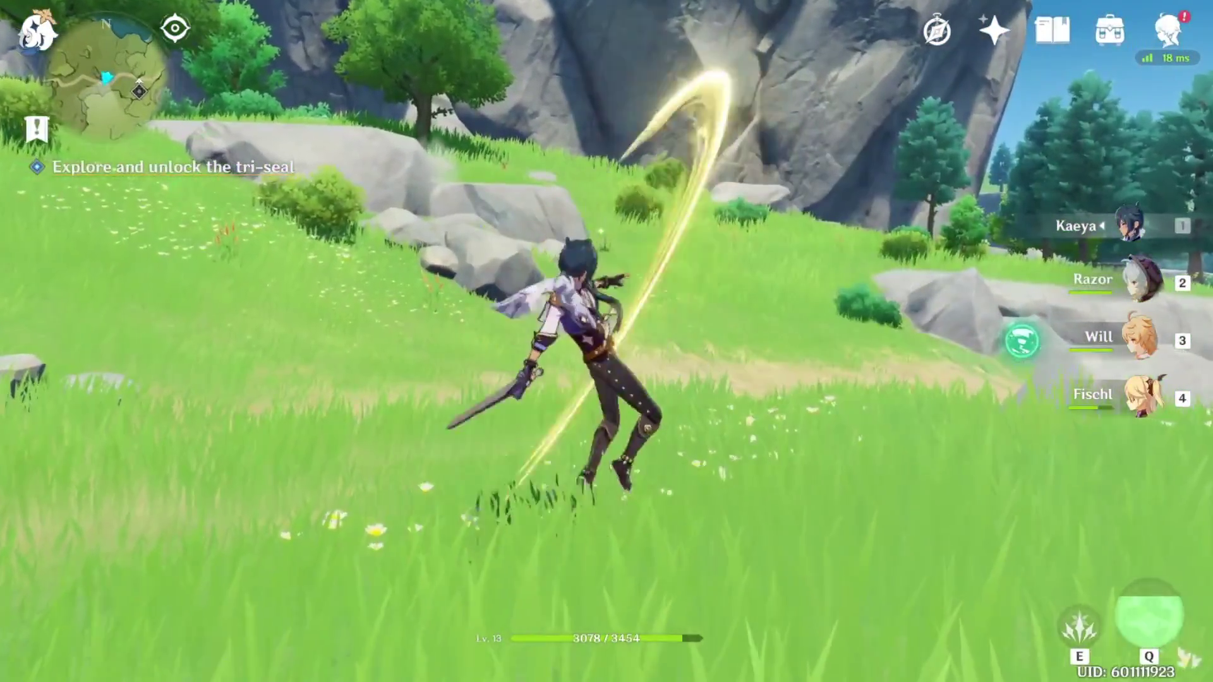
{"action": "key", "text": "e"}
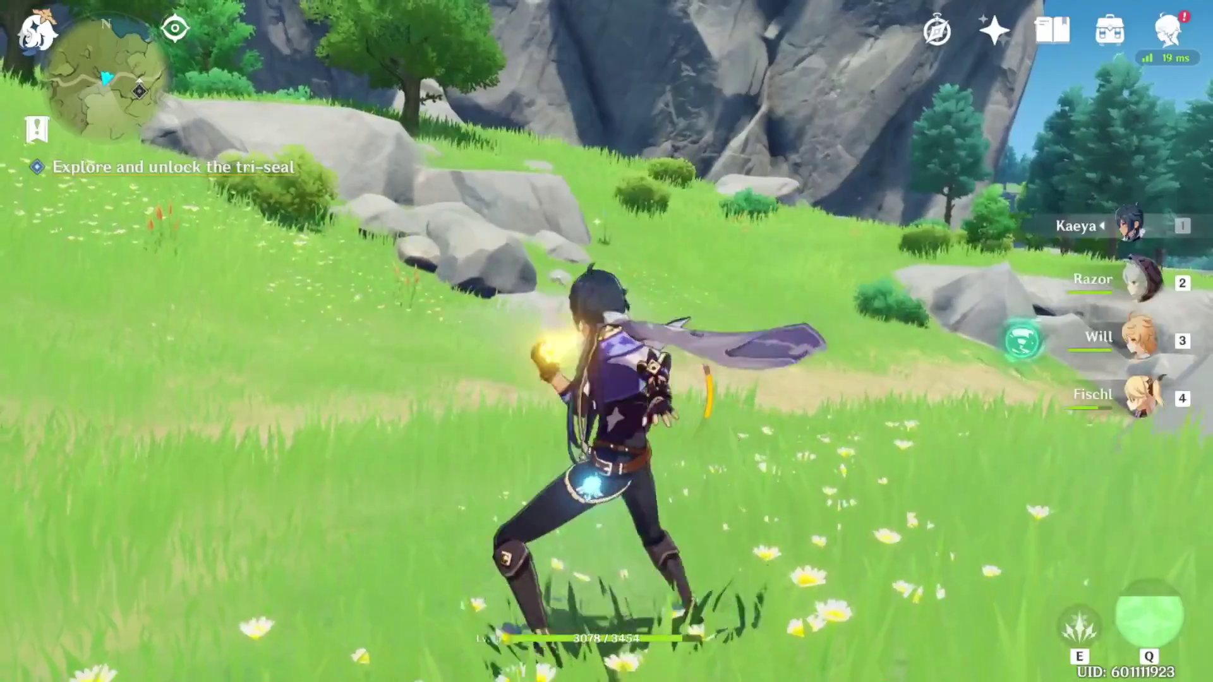